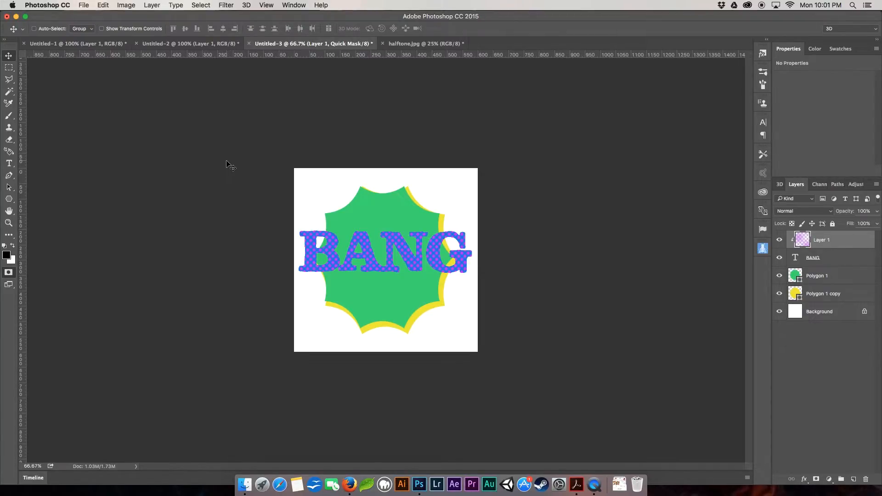
# In the Untitled-2 document, fill Layer 1 with a vertical linear gradient running from black at the bottom to white at the top
pyautogui.click(201, 44)
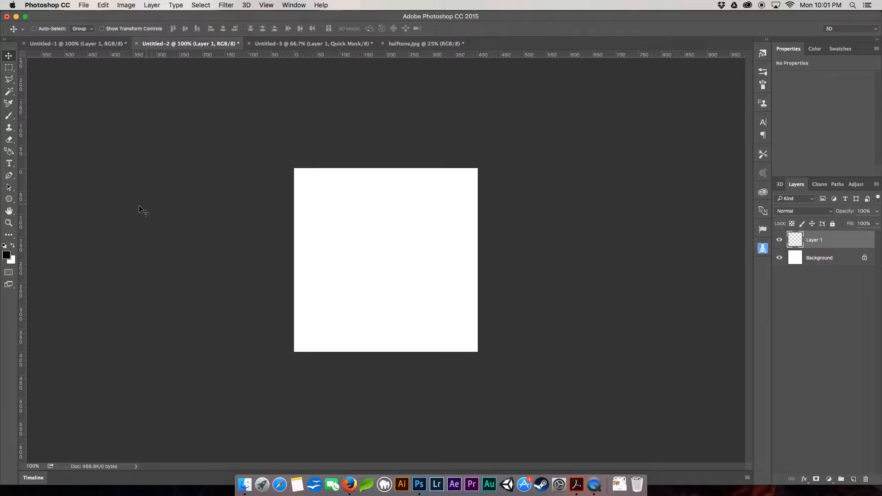
pyautogui.click(13, 236)
pyautogui.rightClick(12, 236)
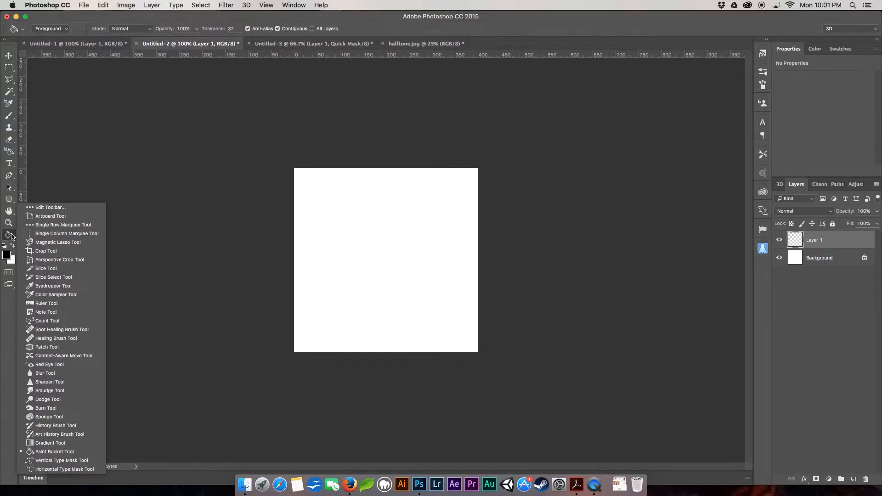
pyautogui.click(48, 443)
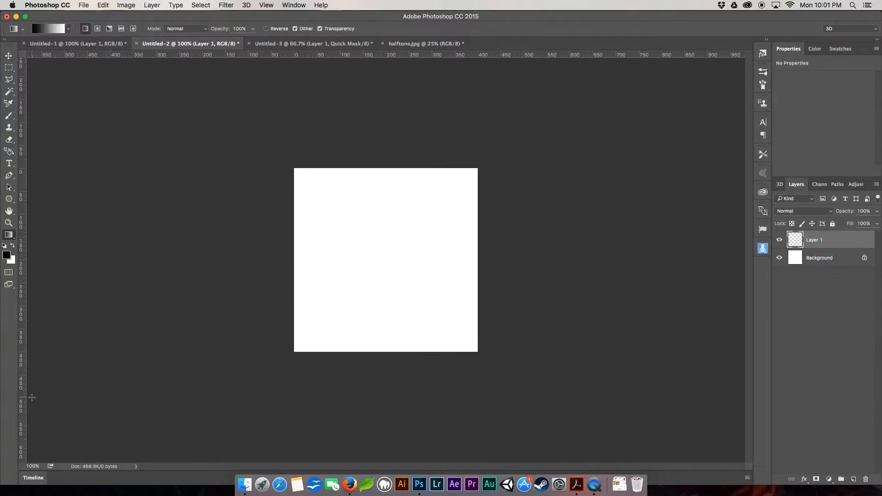
pyautogui.moveTo(382, 366); pyautogui.dragTo(384, 144)
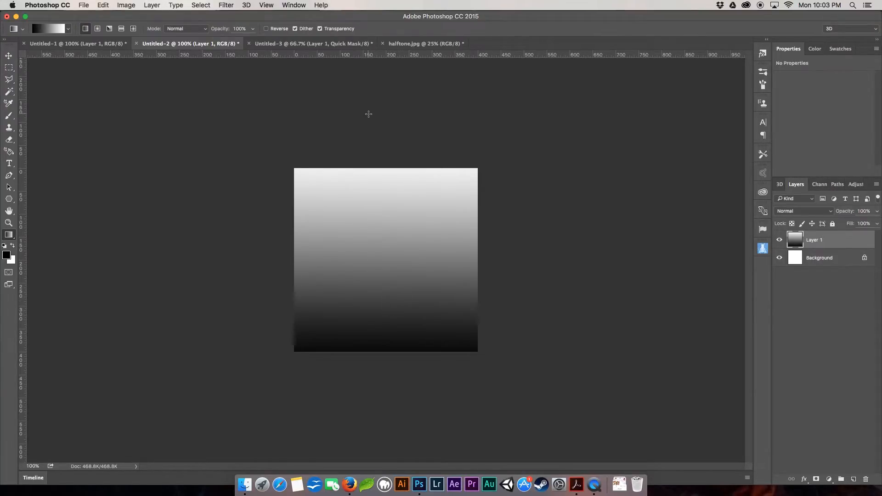
# Apply the Color Halftone filter to the gradient with a maximum radius of 5 pixels and all four channel angles at 0
pyautogui.click(225, 5)
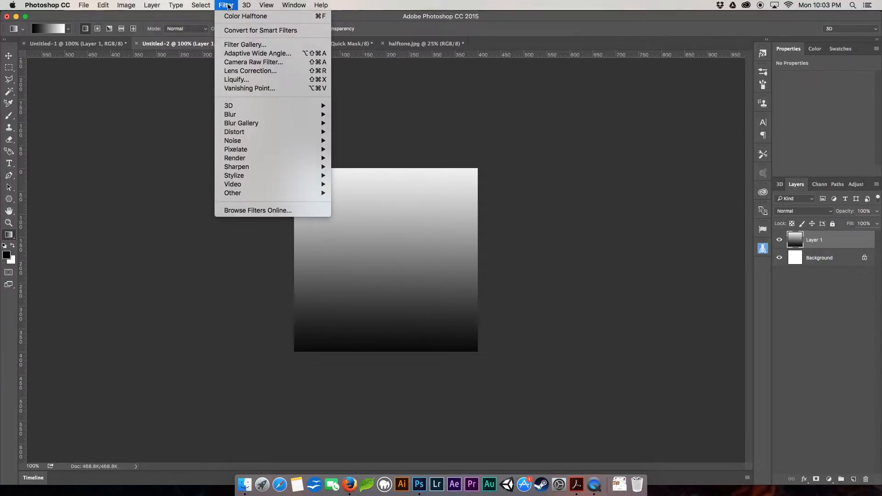
pyautogui.moveTo(280, 149)
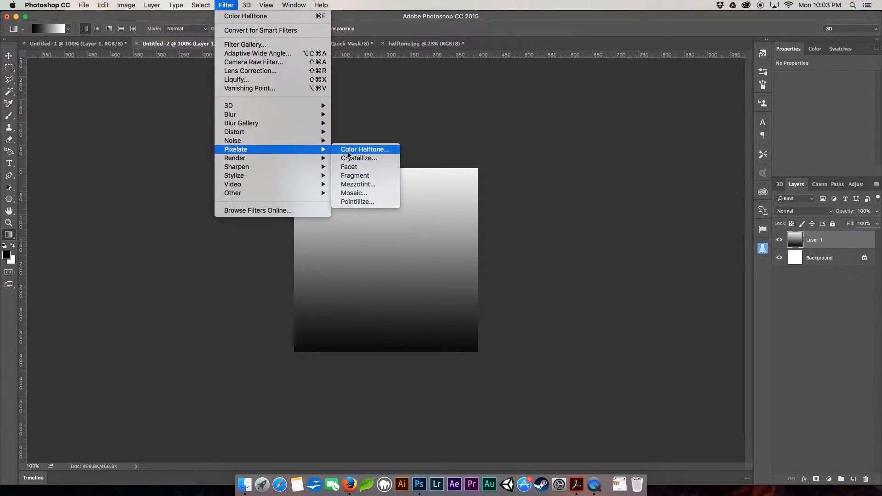
pyautogui.click(353, 150)
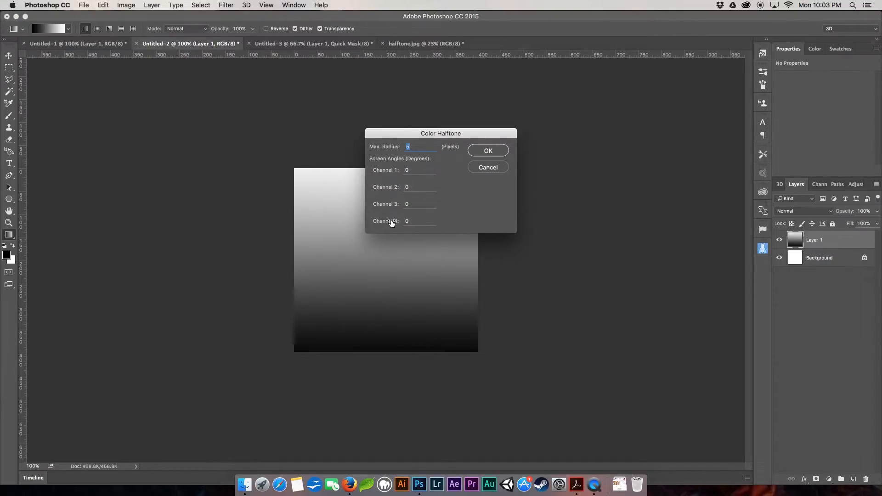
pyautogui.click(488, 153)
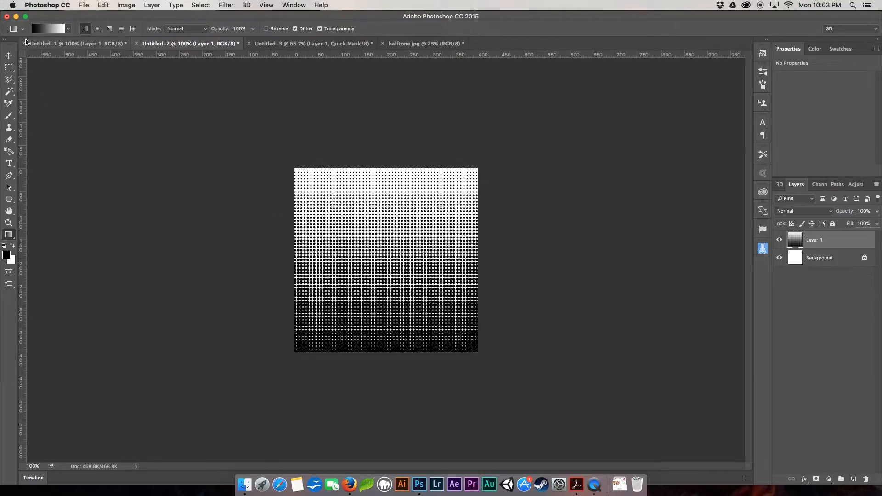
# In the Untitled-1 document, draw a large black starburst with the Polygon tool and position it near the canvas centre
pyautogui.click(56, 46)
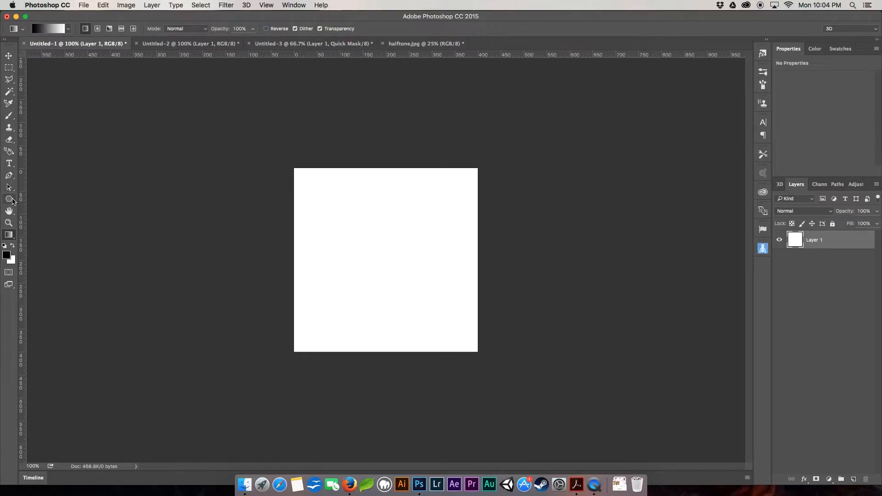
pyautogui.click(11, 200)
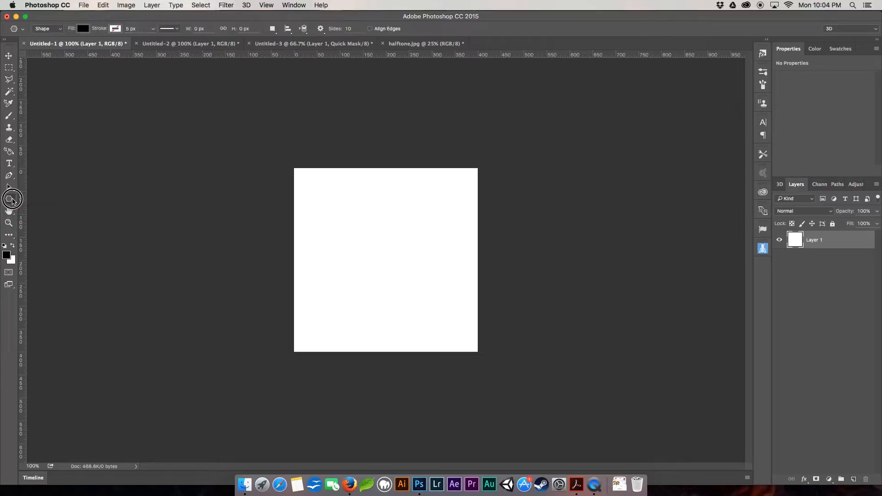
pyautogui.moveTo(372, 233); pyautogui.dragTo(423, 295)
pyautogui.press('v')
pyautogui.moveTo(338, 199); pyautogui.dragTo(348, 211)
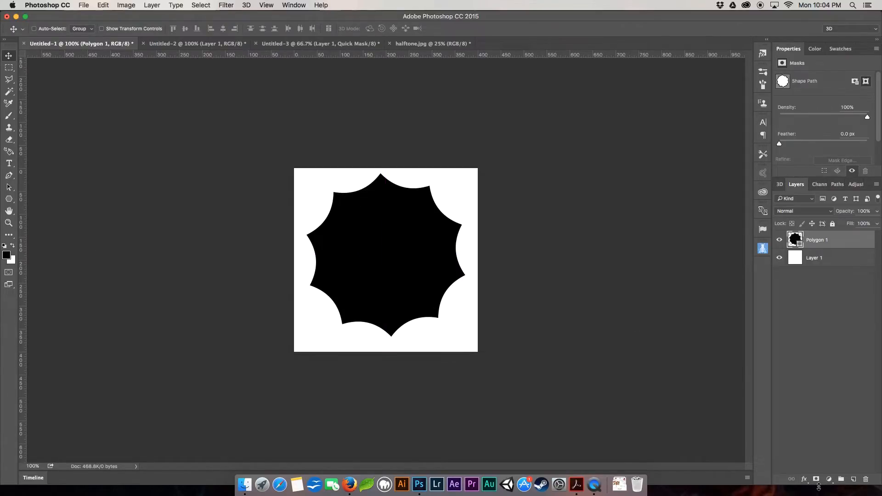
# Add a black-to-white linear Gradient Overlay at 90 degrees and 100% opacity to the starburst layer
pyautogui.click(805, 479)
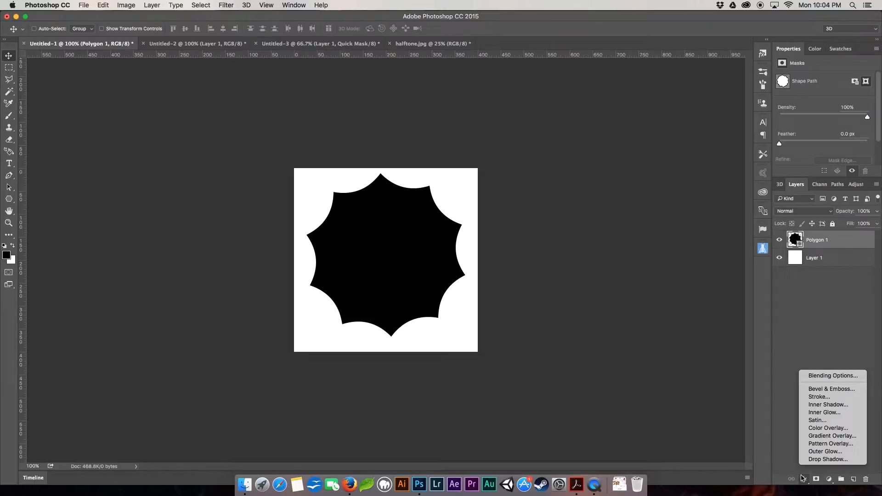
pyautogui.click(822, 438)
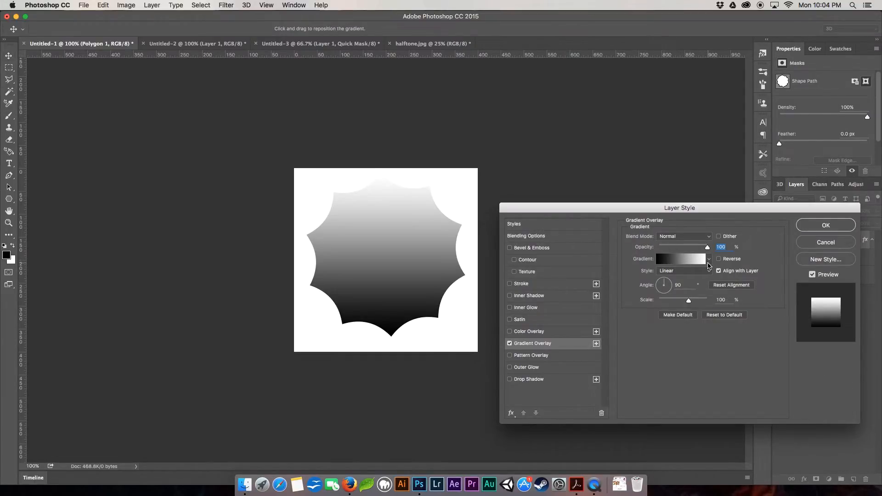
pyautogui.click(813, 229)
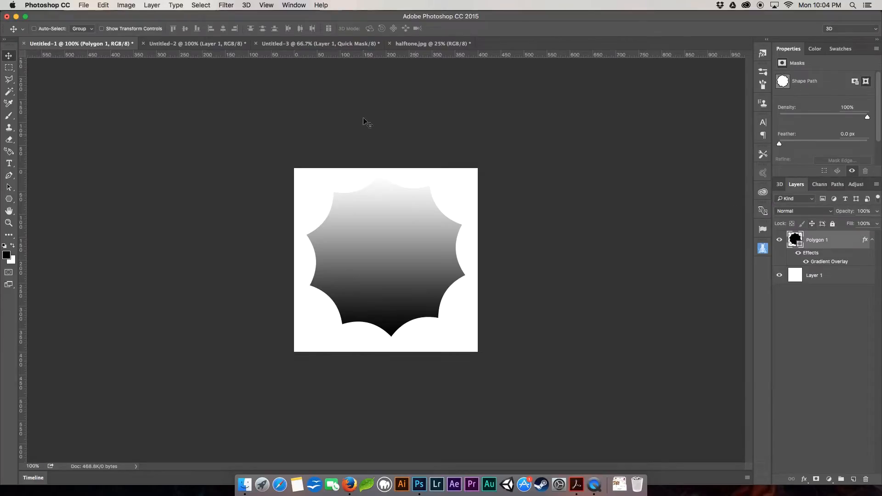
# Convert the starburst image to Grayscale mode, merging the layers and discarding the color information
pyautogui.click(129, 7)
pyautogui.moveTo(133, 17)
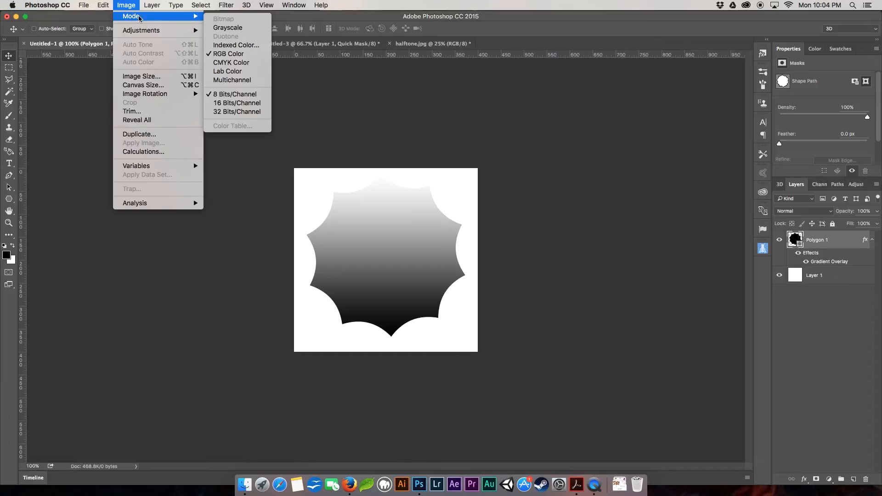
pyautogui.click(228, 28)
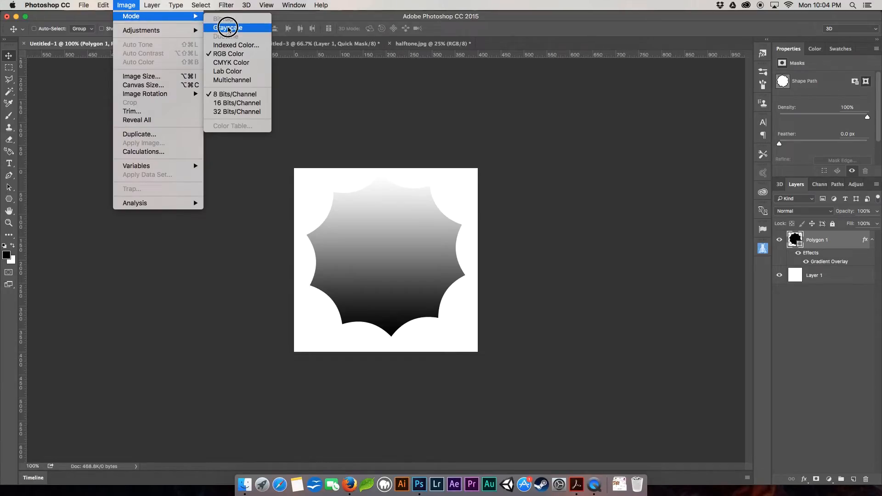
pyautogui.click(522, 168)
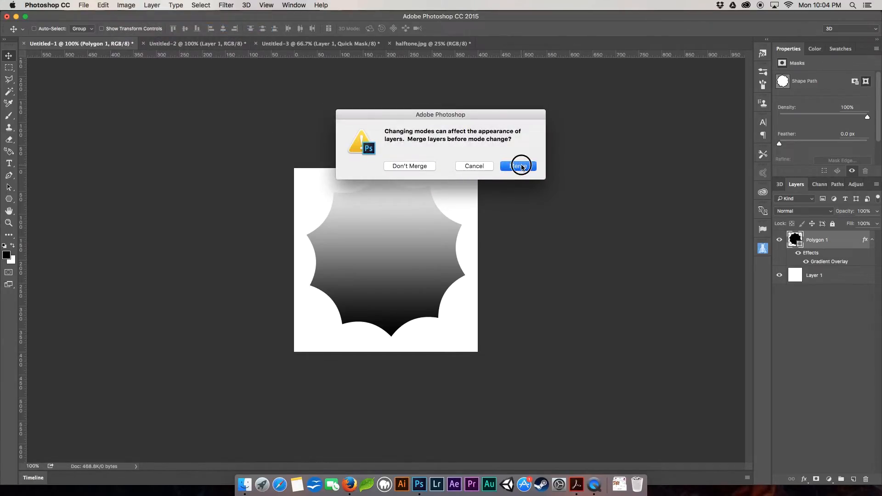
pyautogui.click(511, 179)
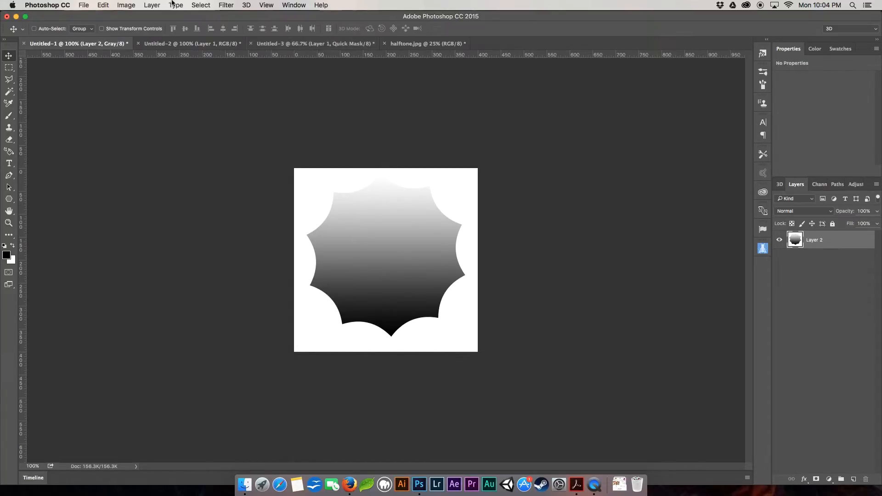
# Convert the grayscale image to Bitmap mode, flattening the layers, with 300 pixels/inch output and the Halftone Screen method
pyautogui.click(132, 5)
pyautogui.moveTo(139, 17)
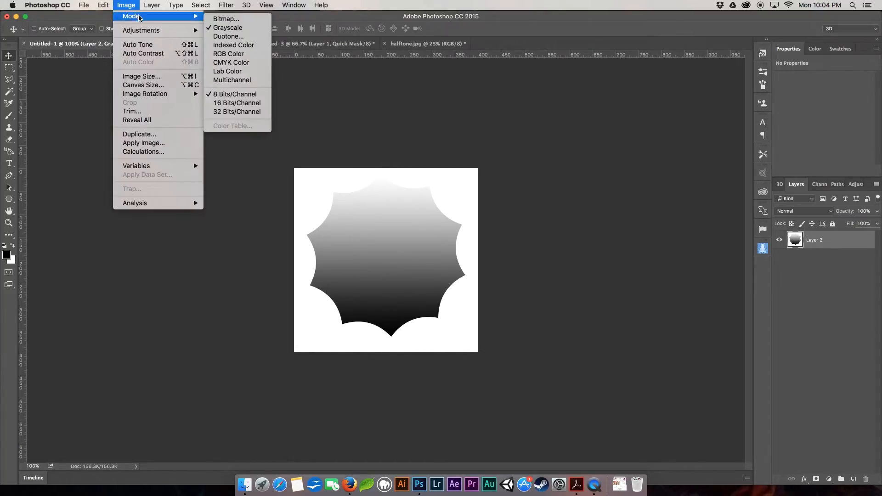
pyautogui.click(242, 19)
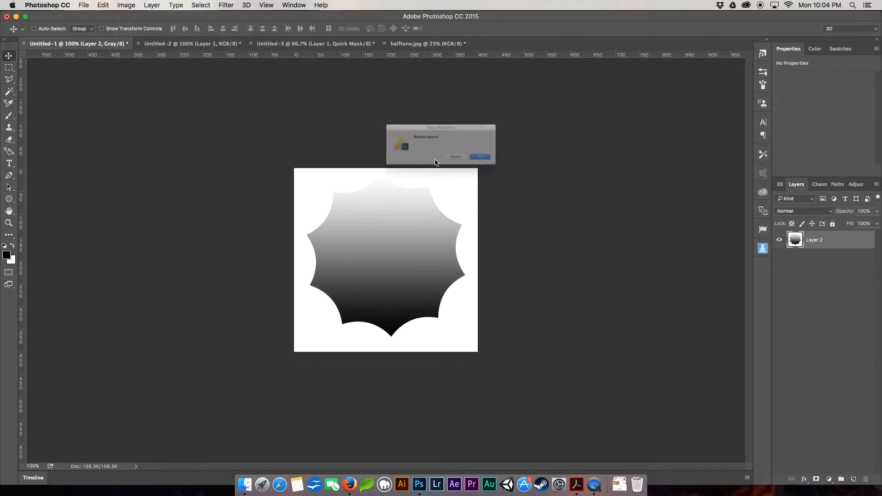
pyautogui.click(511, 167)
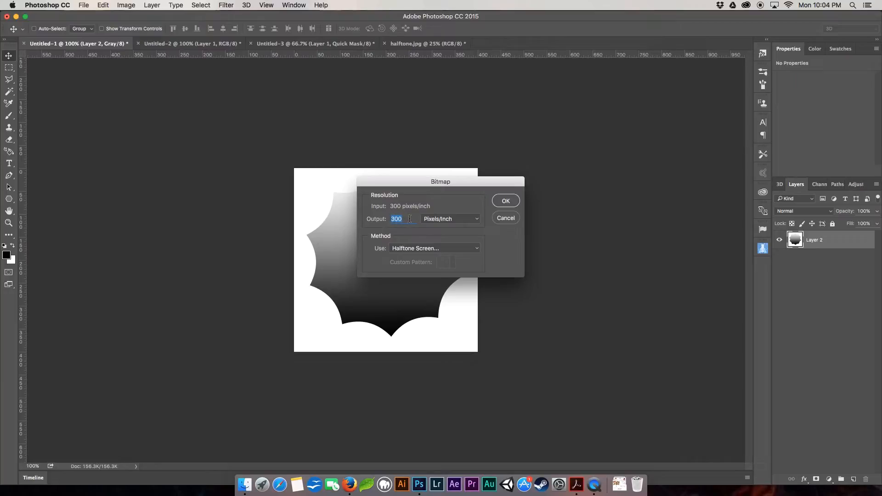
pyautogui.click(411, 250)
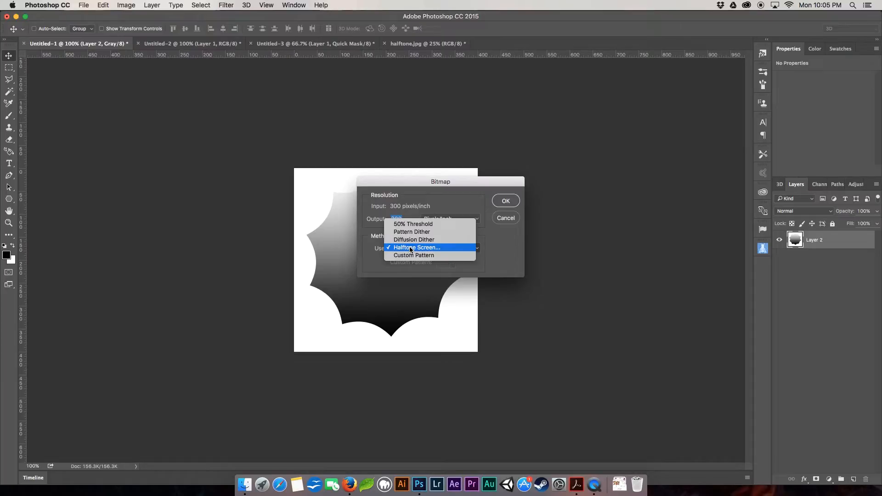
pyautogui.click(499, 207)
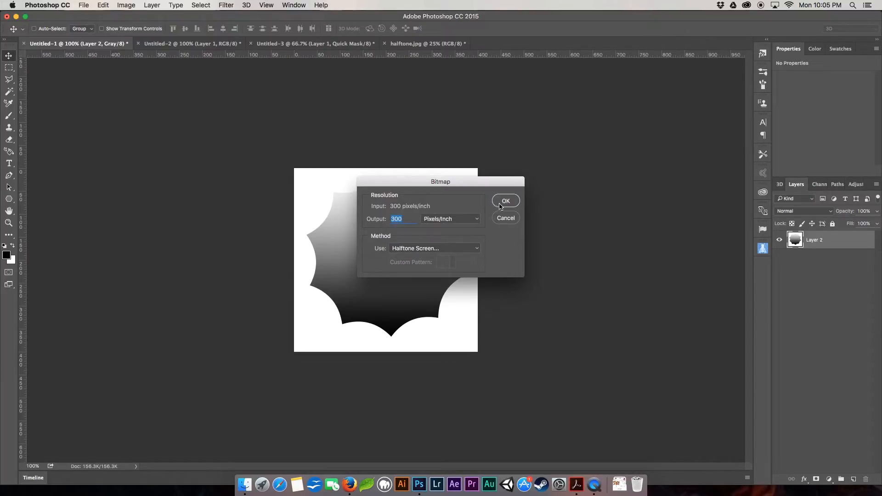
pyautogui.click(499, 207)
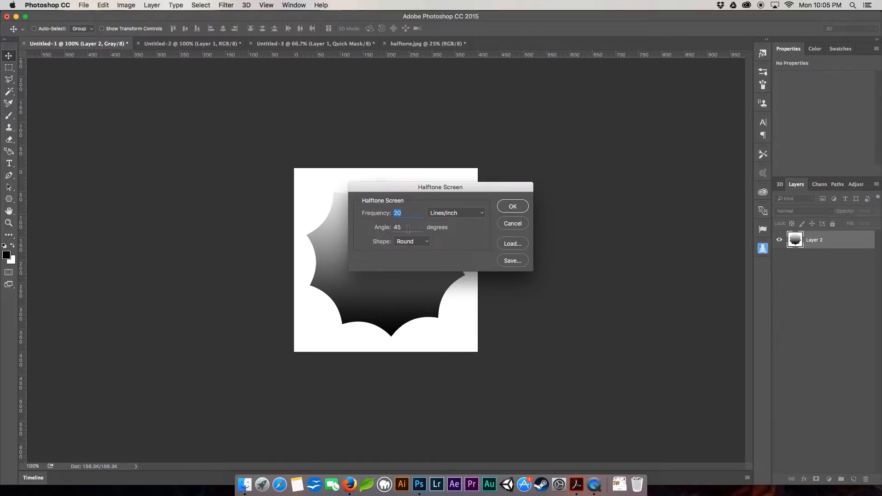
# Apply the halftone screen with a frequency of 20 lines/inch, a 45-degree angle and a round dot shape
pyautogui.click(420, 244)
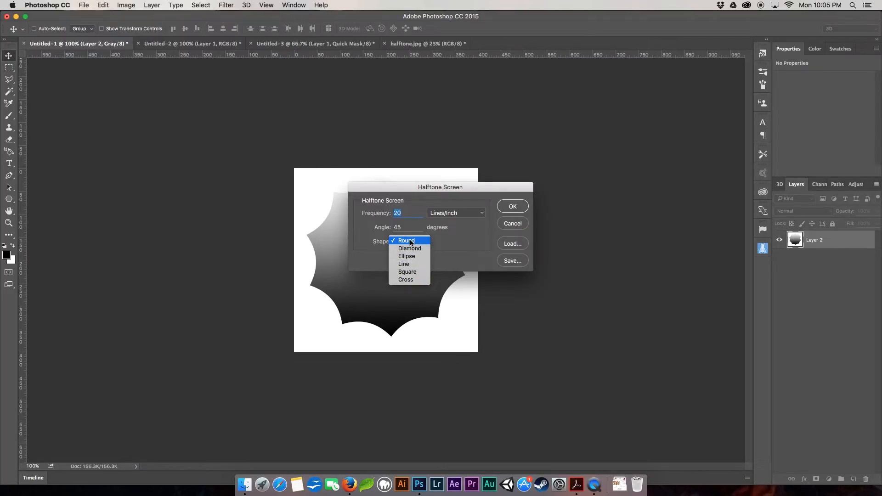
pyautogui.click(507, 211)
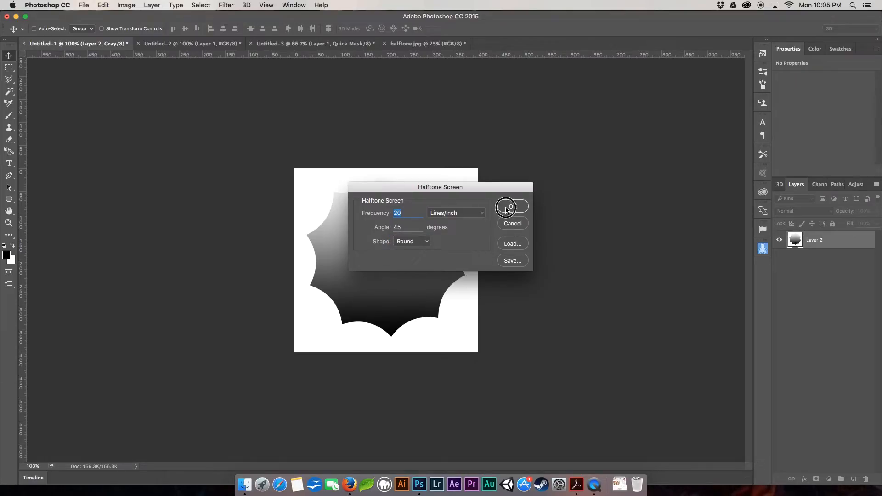
pyautogui.click(507, 210)
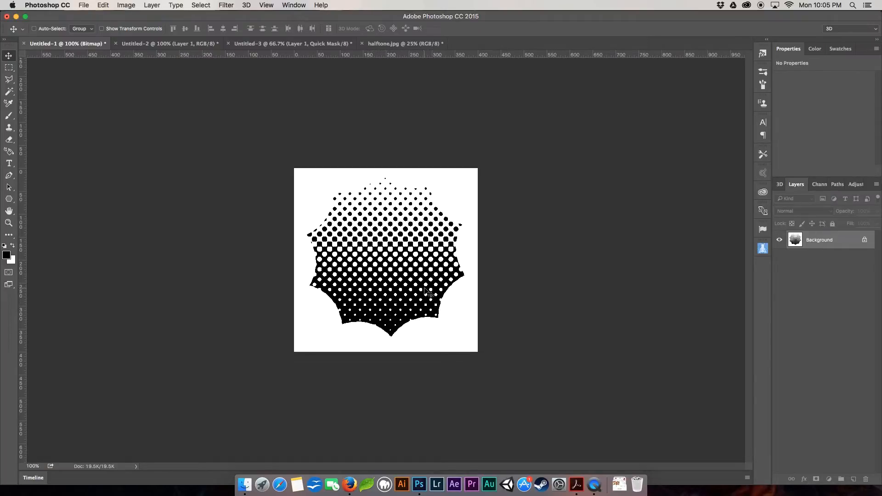
# In halftone.jpg, duplicate the Background layer and apply Poster Edges with edge thickness 2, edge intensity 1 and posterization 2
pyautogui.click(384, 46)
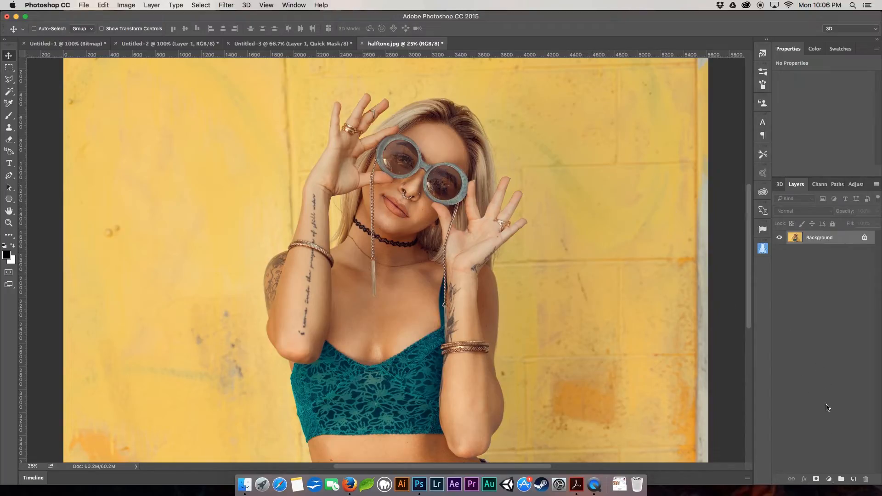
pyautogui.moveTo(832, 244); pyautogui.dragTo(854, 480)
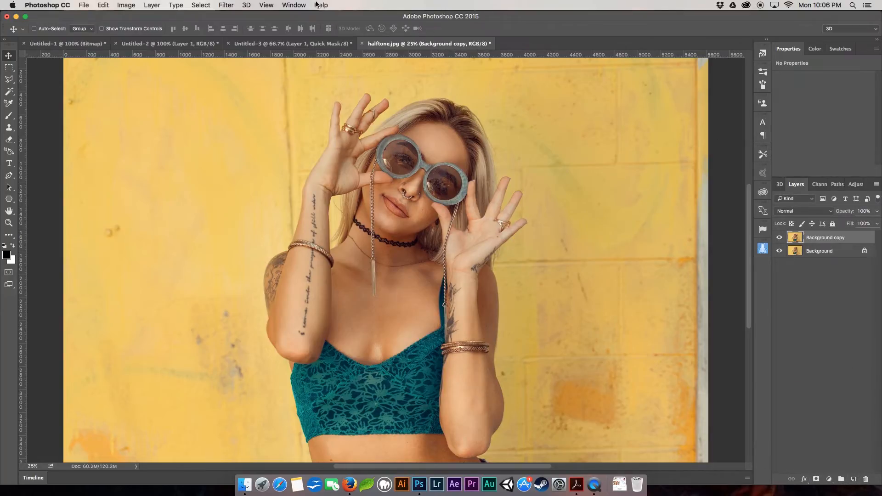
pyautogui.click(235, 5)
pyautogui.click(252, 42)
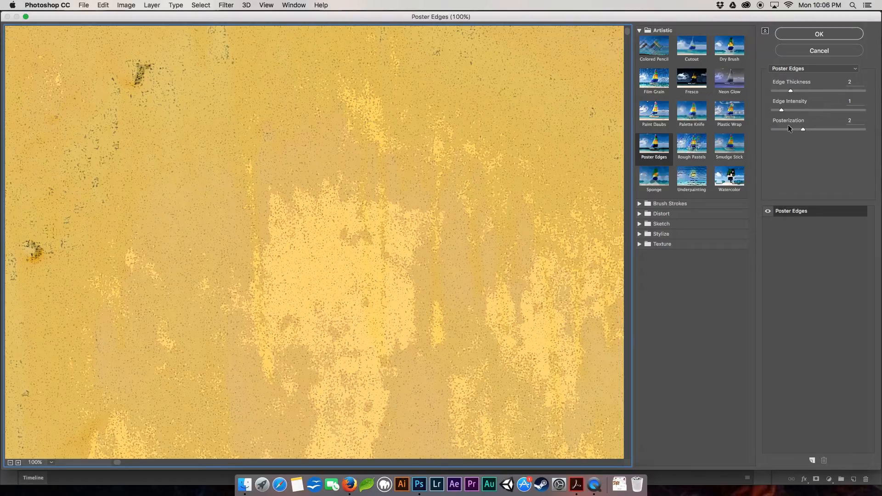
pyautogui.click(805, 37)
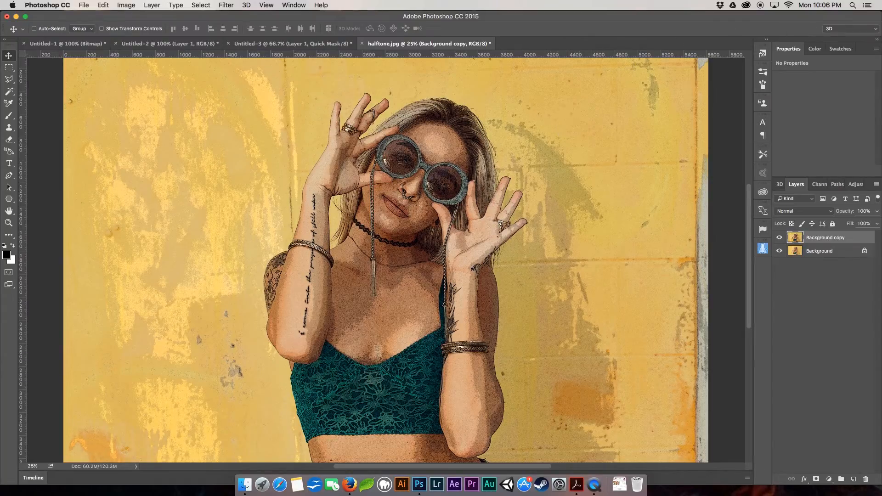
# Duplicate the Background copy layer and apply Color Halftone to the duplicate with channel 1–4 screen angles of 108, 162, 90 and 45 degrees
pyautogui.moveTo(855, 239); pyautogui.dragTo(854, 483)
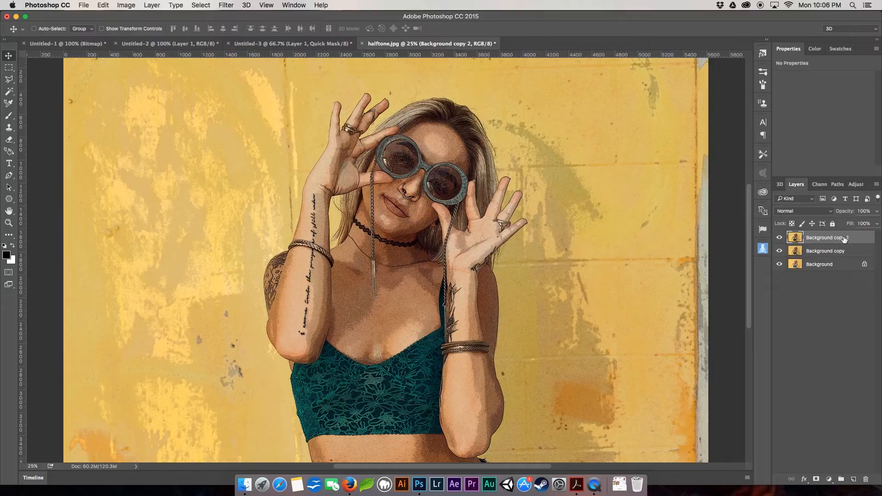
pyautogui.click(226, 5)
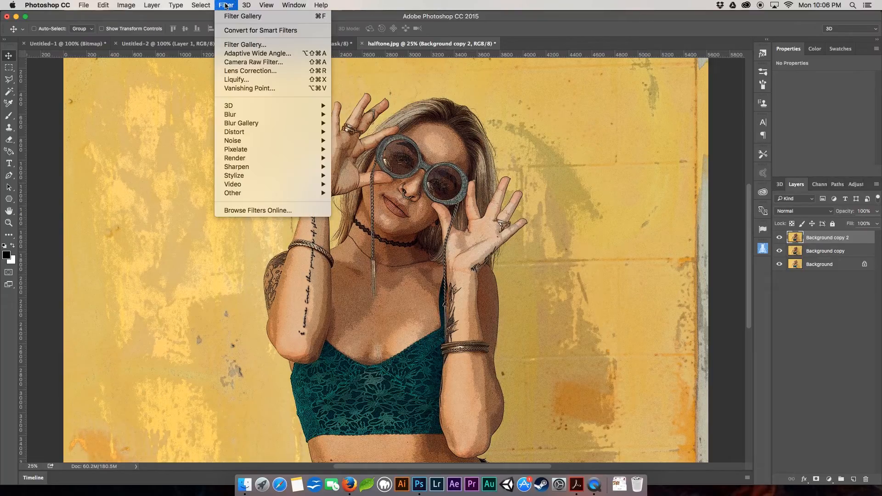
pyautogui.click(246, 150)
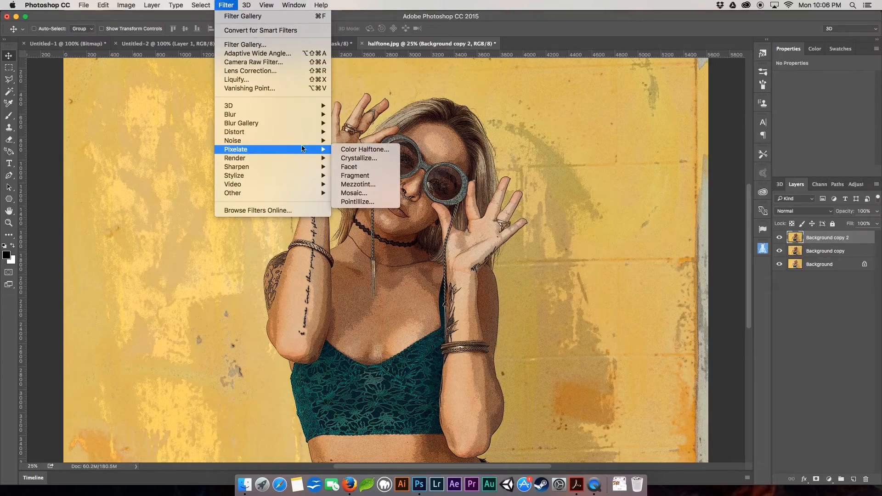
pyautogui.click(345, 150)
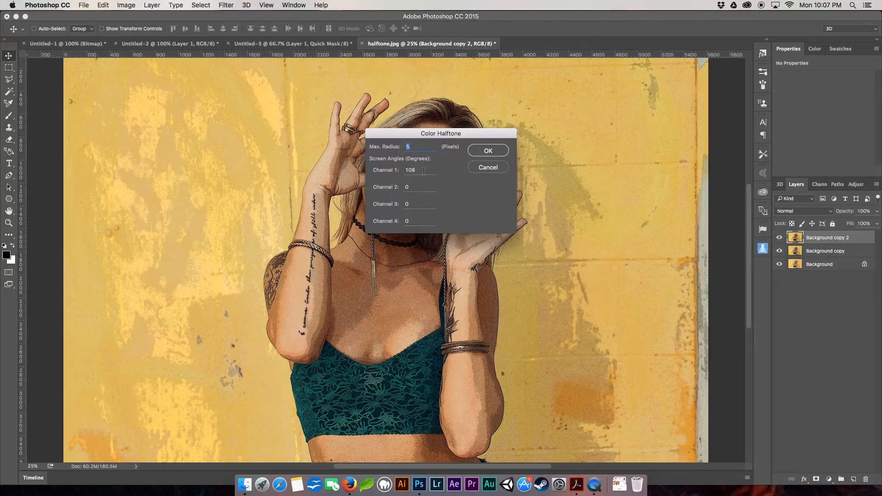
pyautogui.moveTo(423, 172); pyautogui.dragTo(403, 171)
pyautogui.write('108')
pyautogui.moveTo(422, 188); pyautogui.dragTo(396, 188)
pyautogui.write('162')
pyautogui.doubleClick(404, 205)
pyautogui.write('90')
pyautogui.doubleClick(403, 222)
pyautogui.write('45')
pyautogui.click(496, 154)
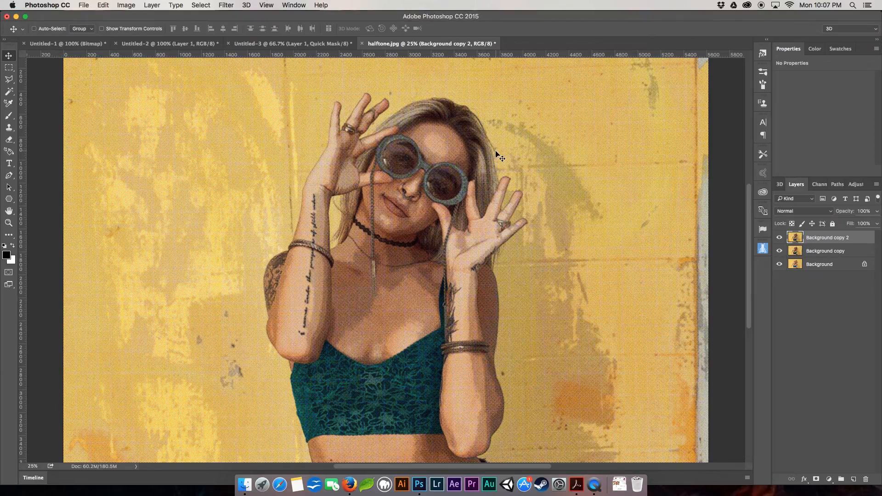
# Inspect the halftone dots around the face at 50% zoom and set the Background copy 2 layer's blend mode to Darker Color
pyautogui.press('super+plus')
pyautogui.press('super+plus')
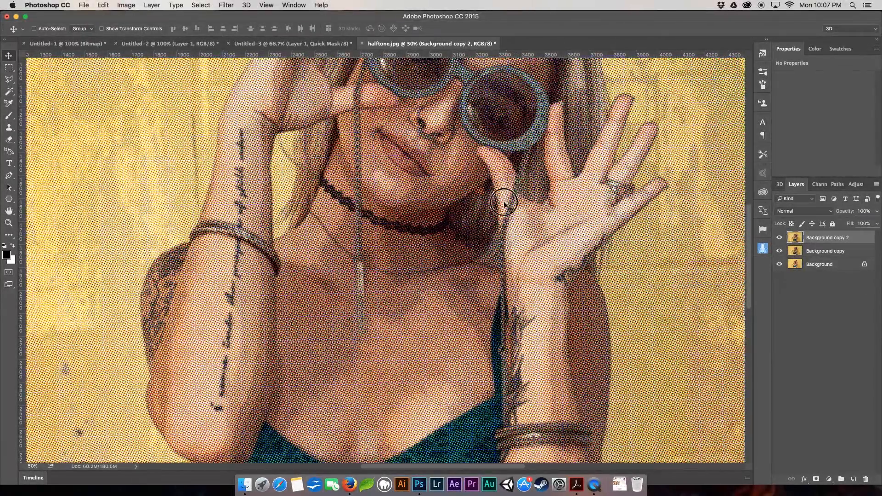
pyautogui.moveTo(508, 198); pyautogui.dragTo(483, 307)
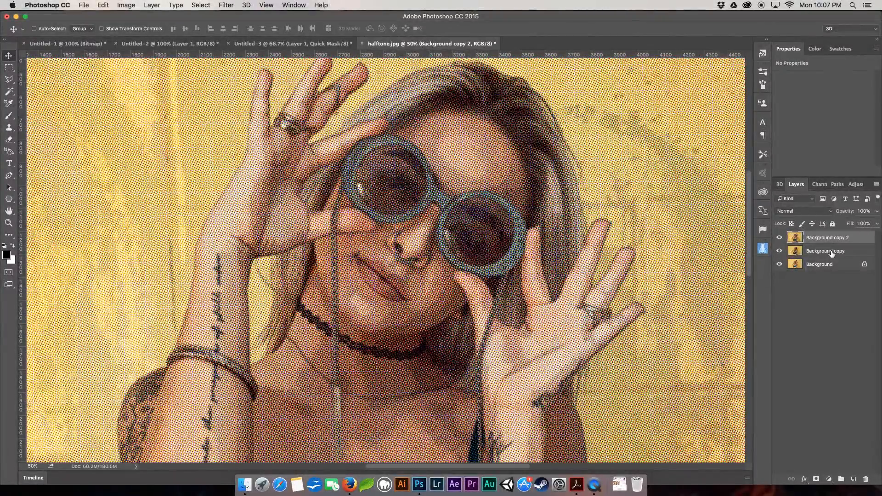
pyautogui.click(831, 212)
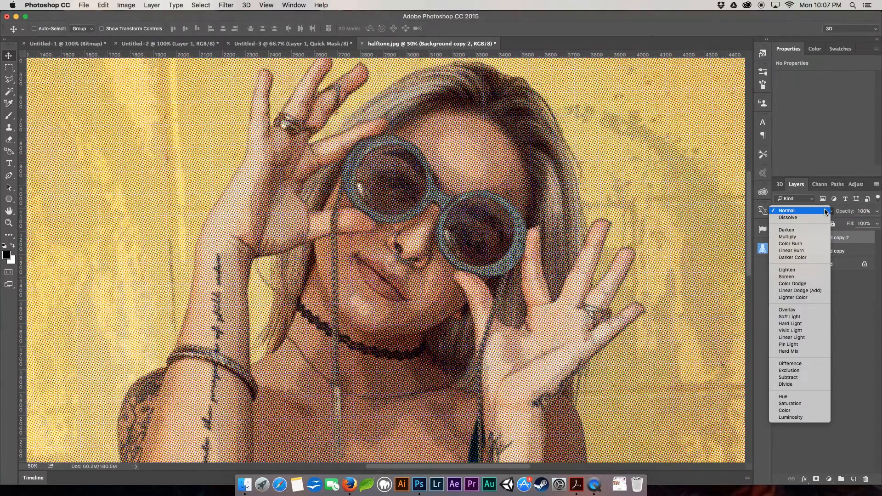
pyautogui.click(821, 261)
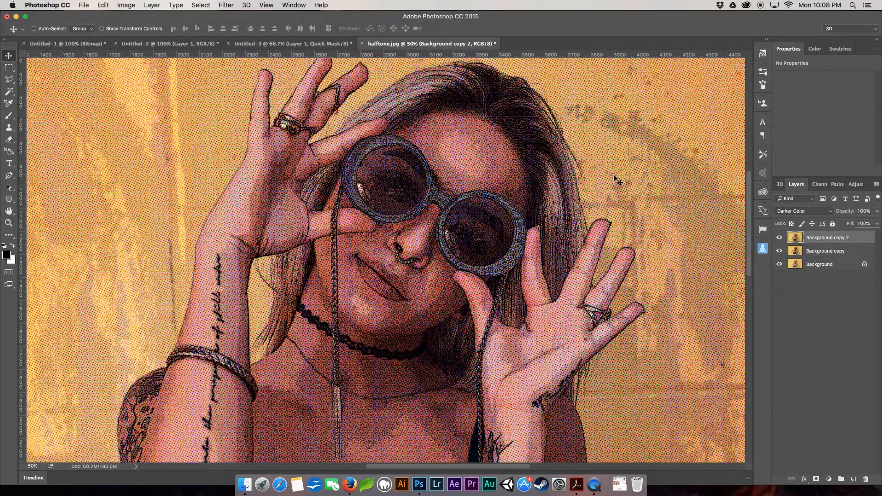
# Try the Darken and Multiply blend modes on the Background copy 2 layer, and return it to Darker Color
pyautogui.click(831, 212)
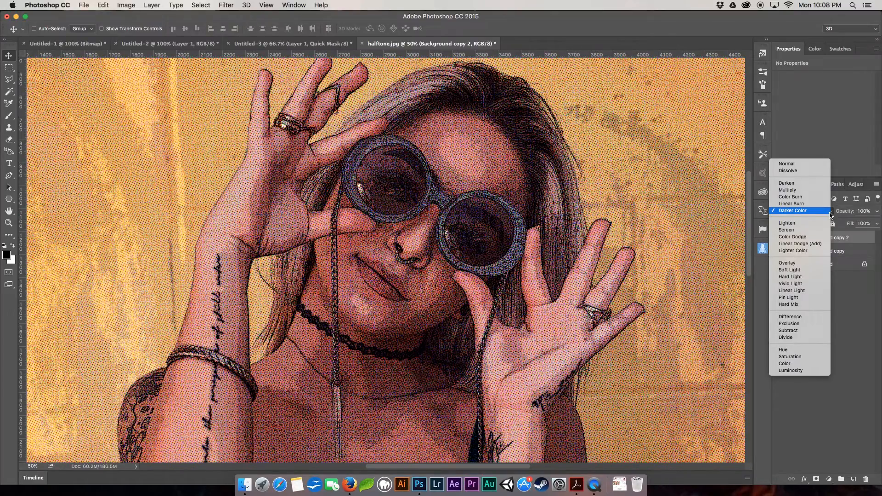
pyautogui.click(786, 183)
pyautogui.click(831, 214)
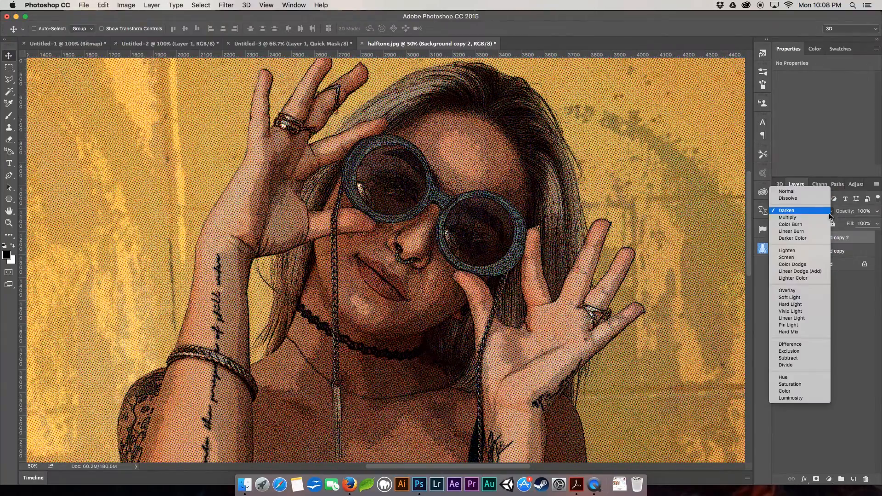
pyautogui.click(806, 217)
pyautogui.click(822, 214)
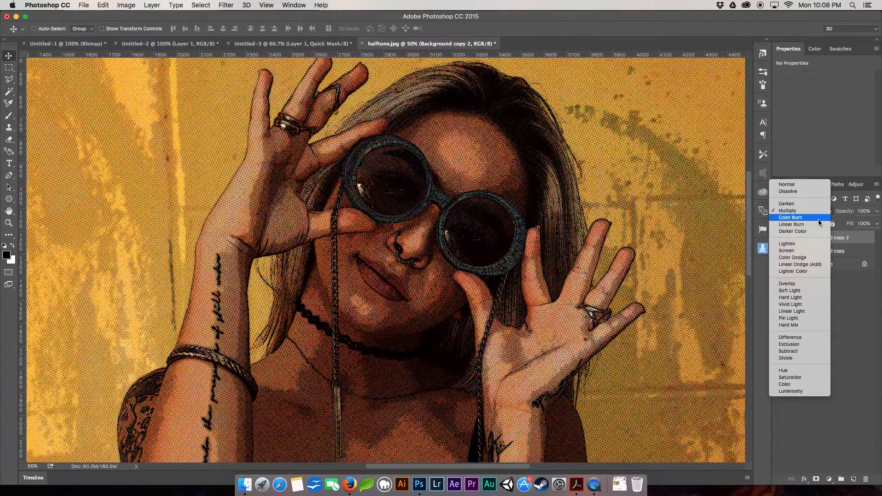
pyautogui.click(809, 231)
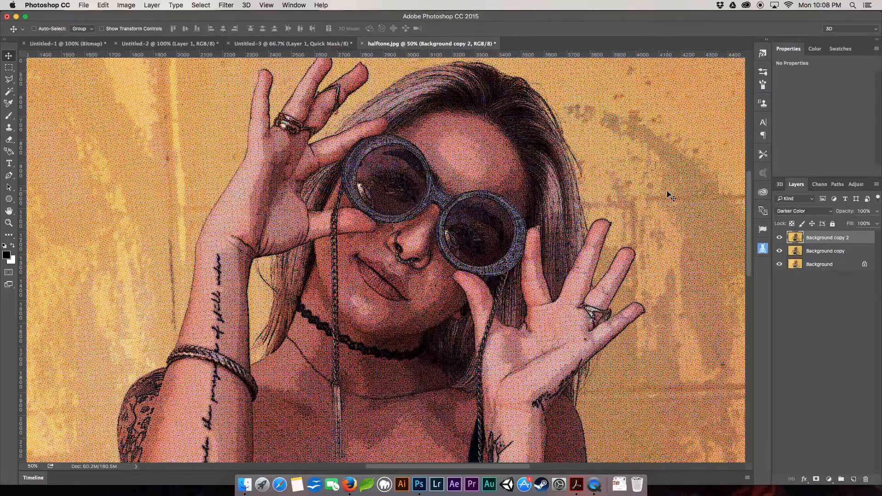